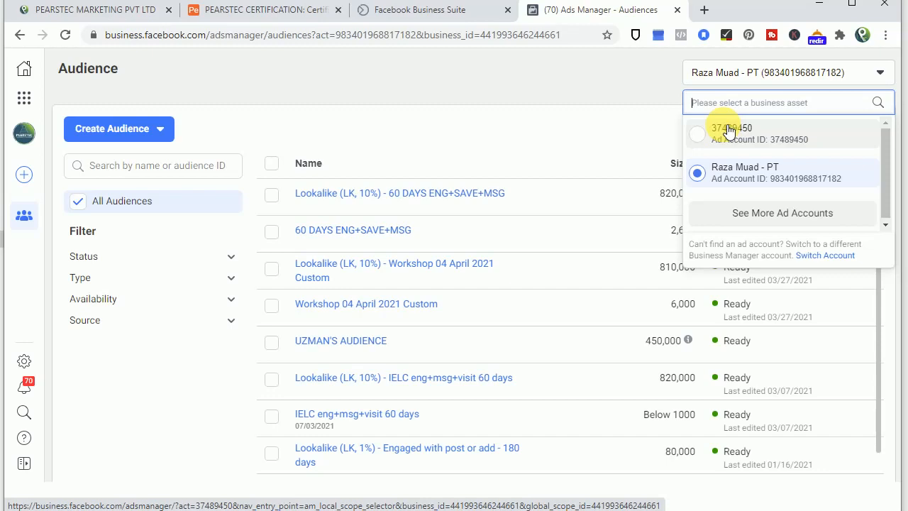
# Step: Start a new custom audience that uses Facebook Page as its source
pyautogui.click(590, 69)
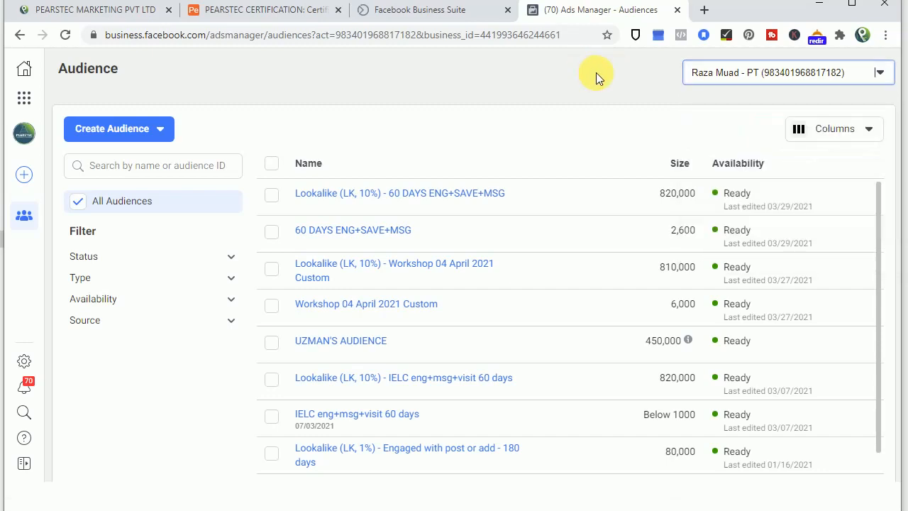
pyautogui.click(125, 139)
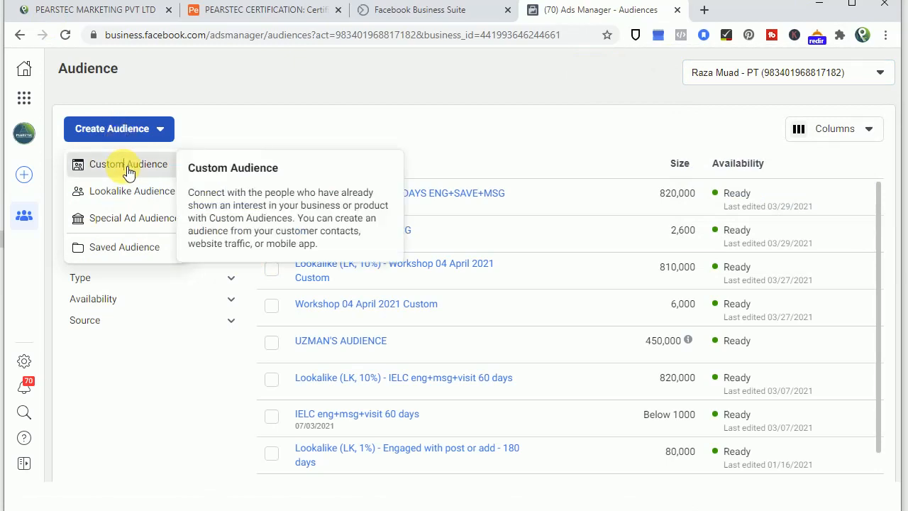
pyautogui.click(130, 170)
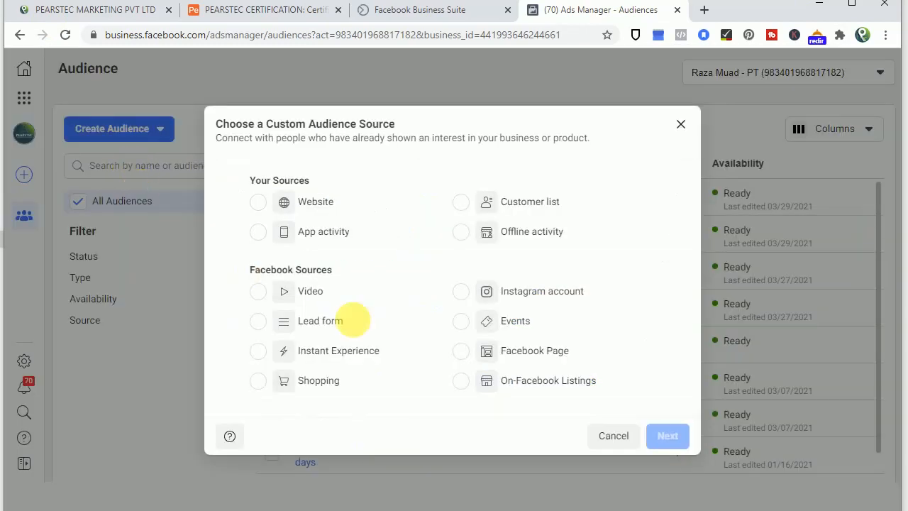
pyautogui.hotkey('ctrl', '+')
pyautogui.hotkey('ctrl', '+')
pyautogui.hotkey('ctrl', '+')
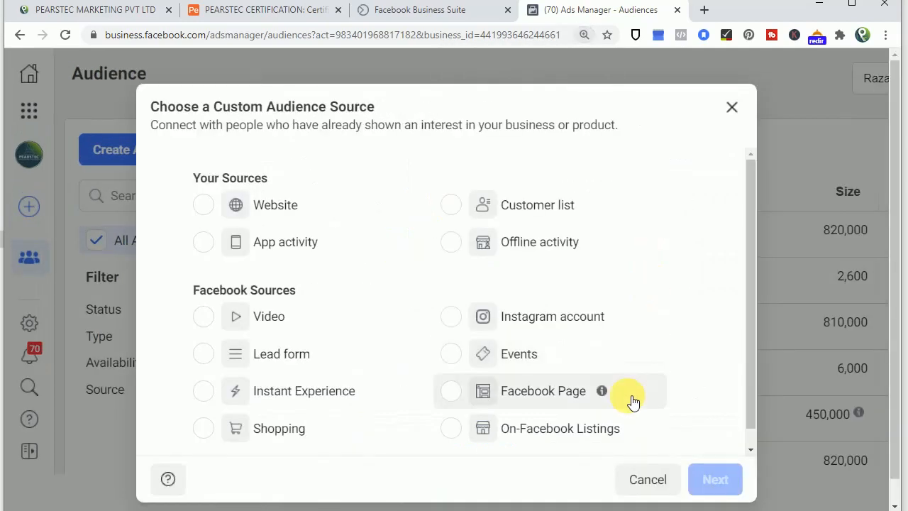
pyautogui.click(452, 392)
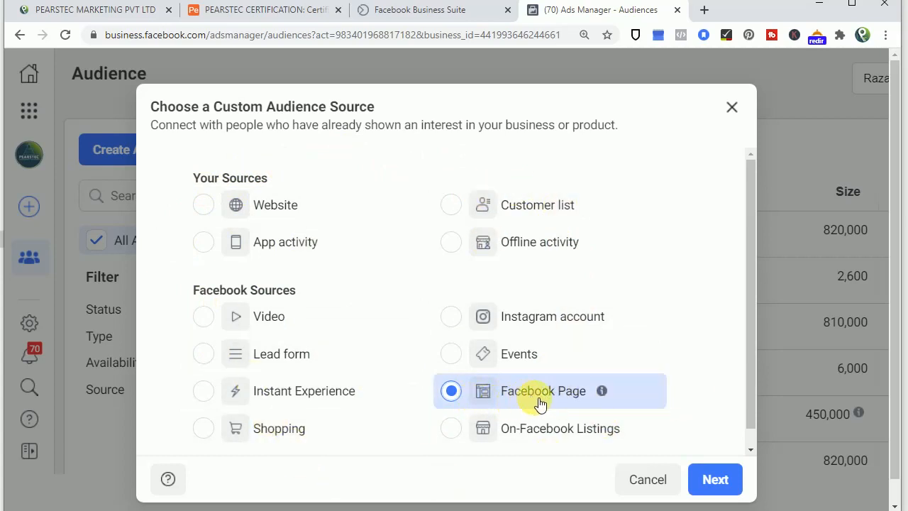
pyautogui.click(691, 479)
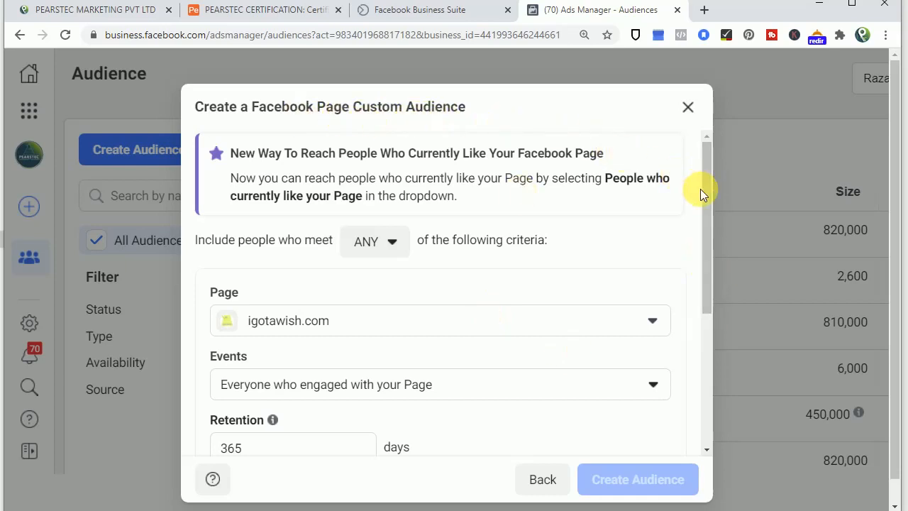
# Step: Set the audience's page to Pearstec Marketing Pvt Ltd from the Pearstec business group
pyautogui.moveTo(707, 192); pyautogui.dragTo(703, 232)
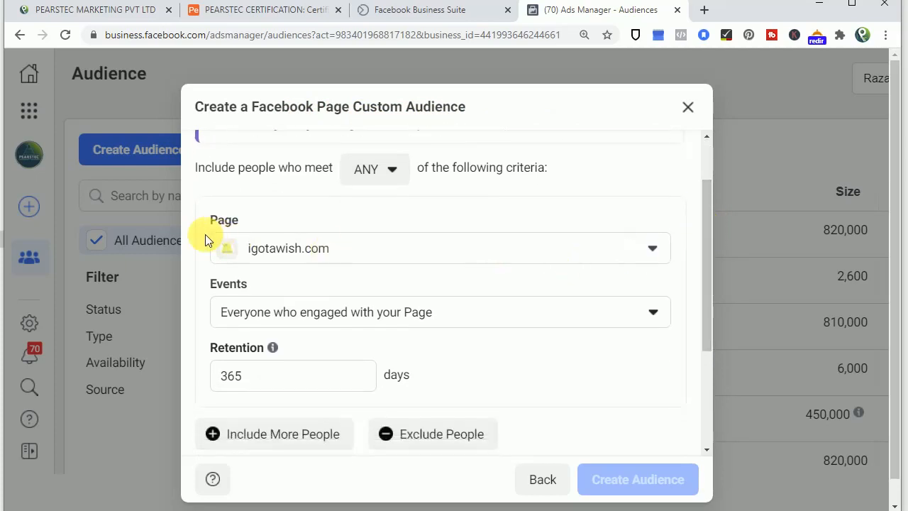
pyautogui.click(285, 248)
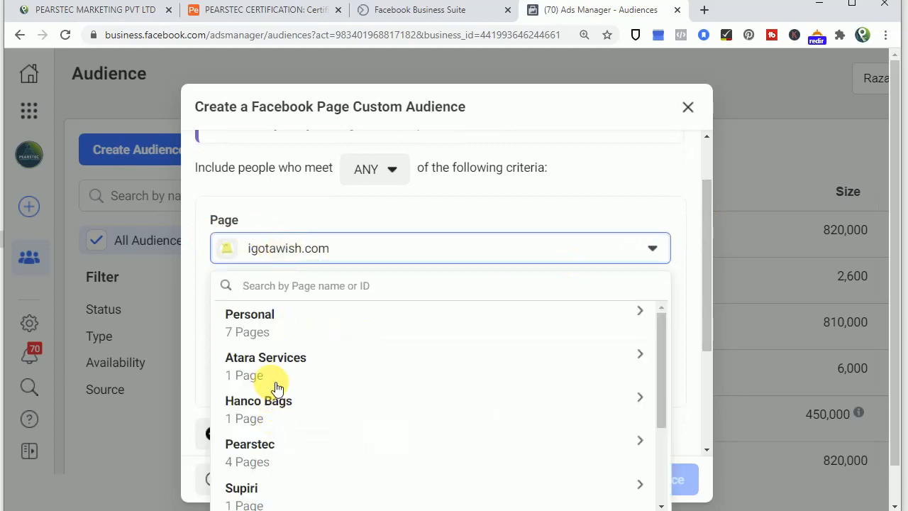
pyautogui.scroll(-1, 280, 381)
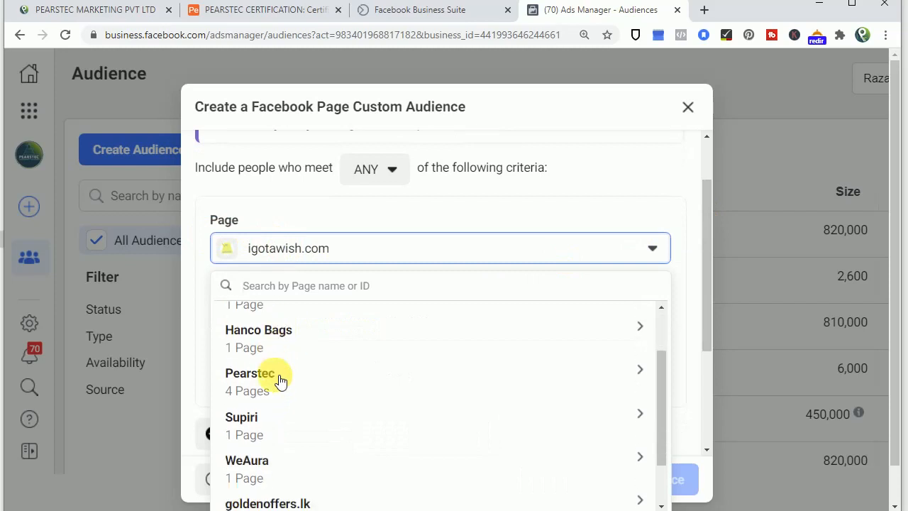
pyautogui.scroll(1, 281, 381)
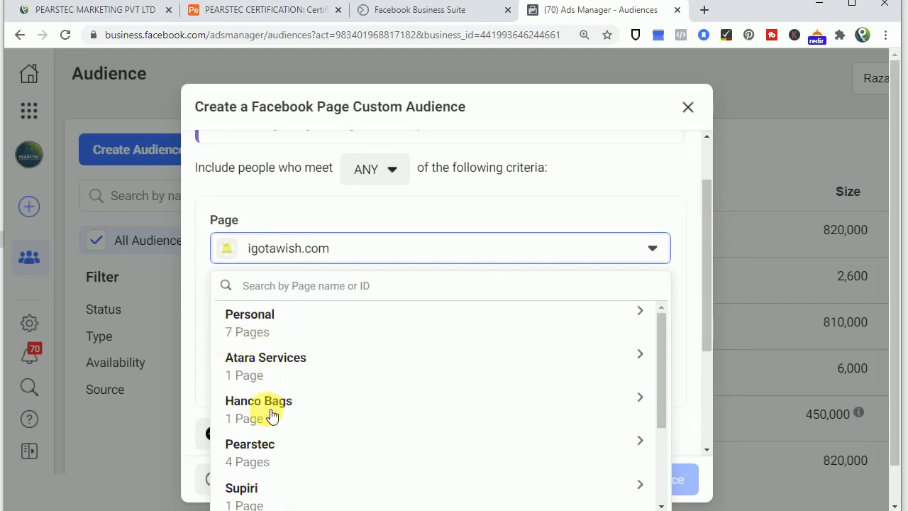
pyautogui.click(283, 461)
pyautogui.scroll(-2, 304, 446)
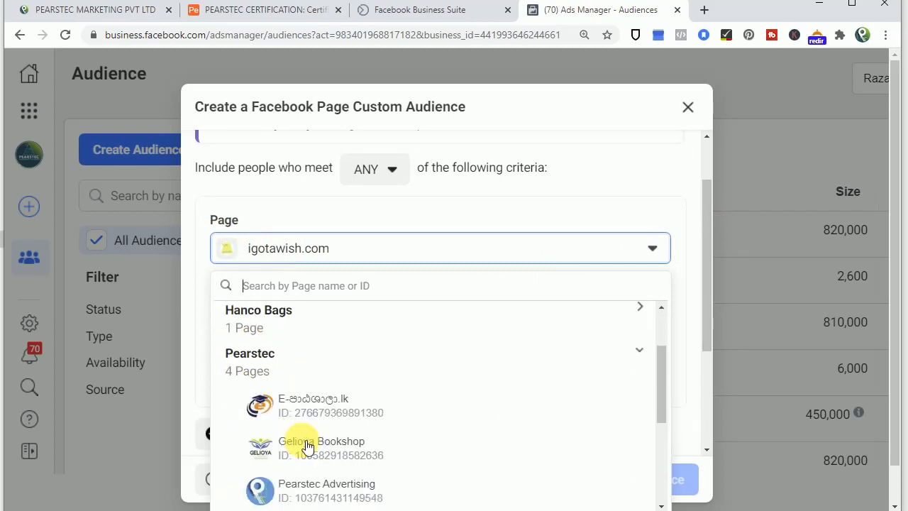
pyautogui.scroll(-2, 310, 444)
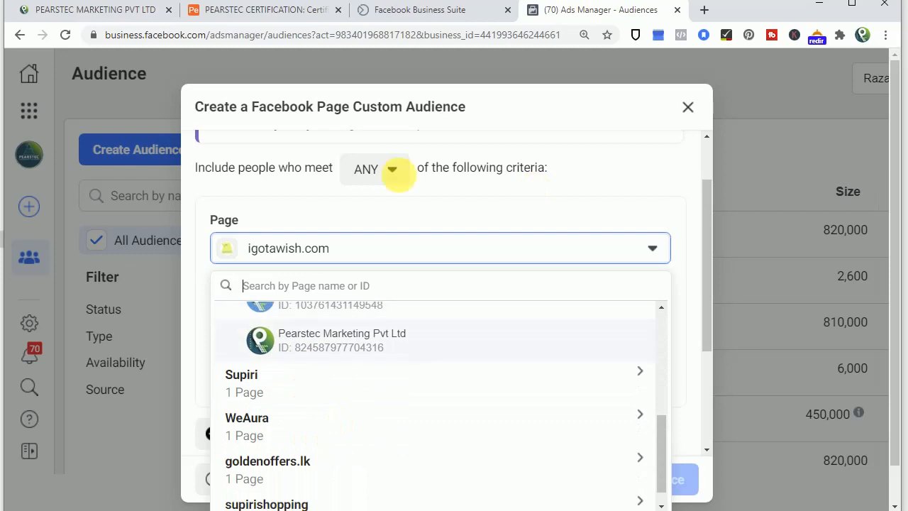
pyautogui.click(349, 346)
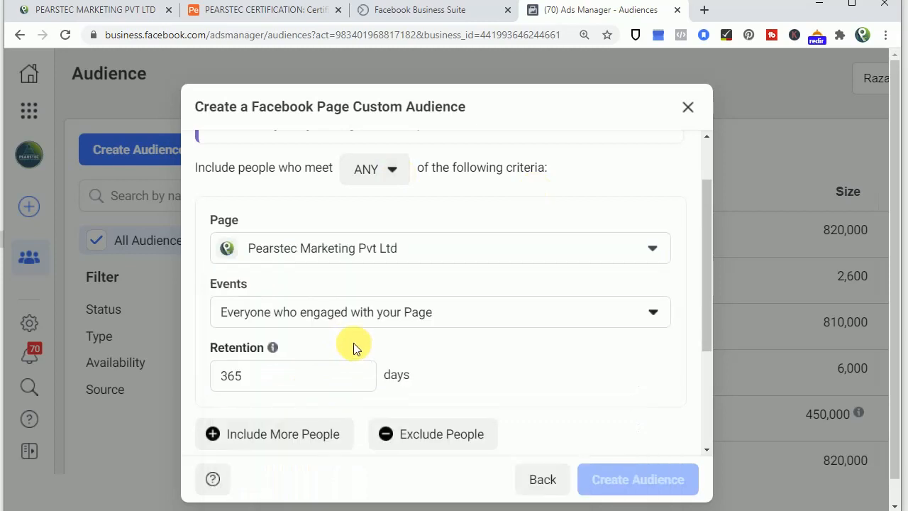
# Step: Review the page event options and choose "Everyone who engaged with your Page" for the first criterion
pyautogui.click(299, 324)
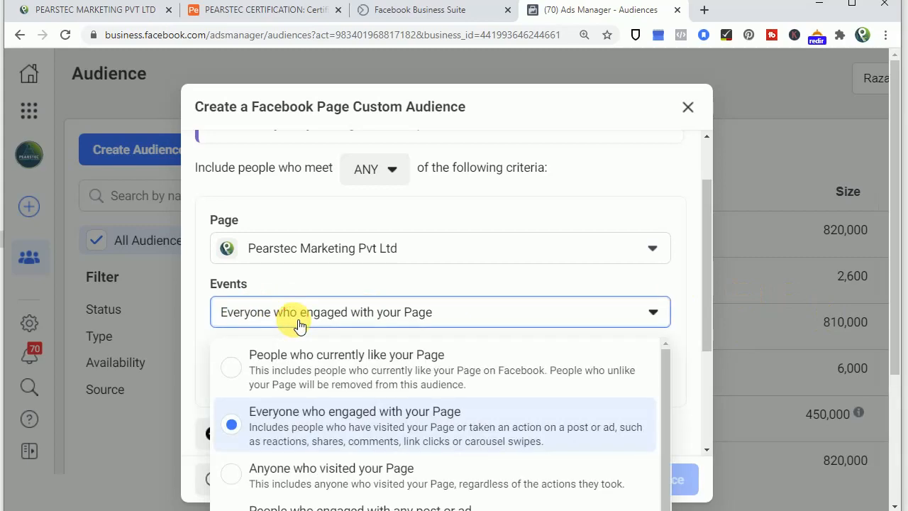
pyautogui.hotkey('ctrl', '-')
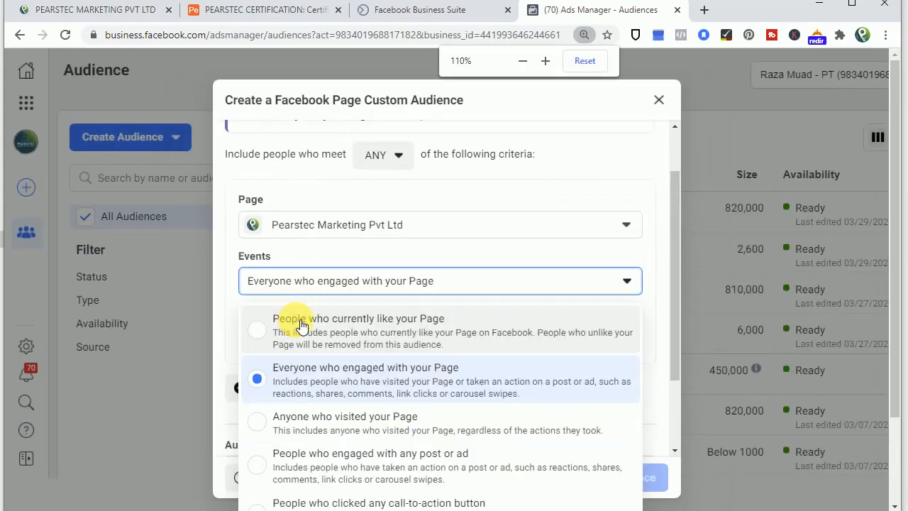
pyautogui.scroll(-2, 437, 331)
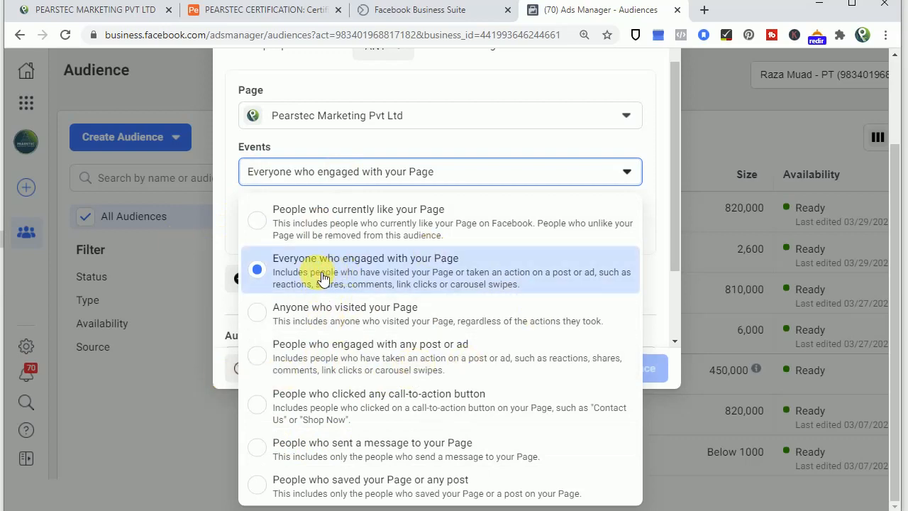
pyautogui.scroll(-2, 670, 312)
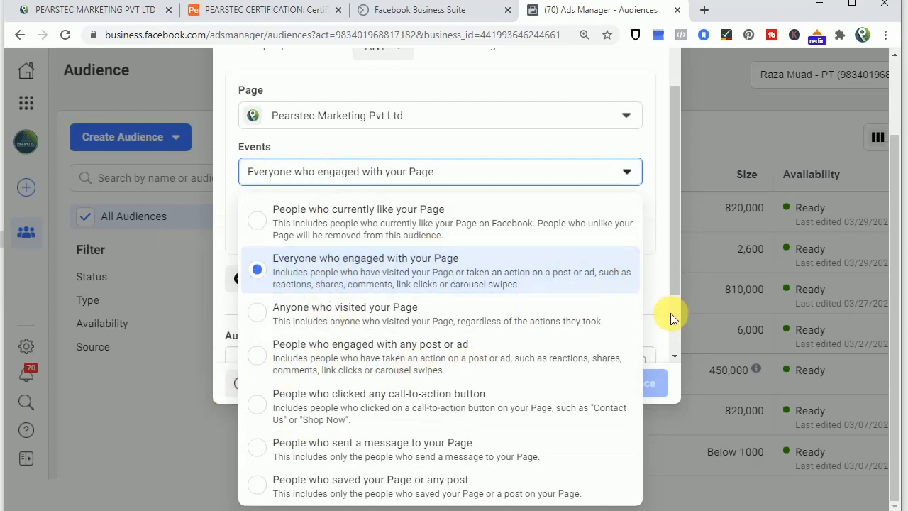
pyautogui.click(314, 258)
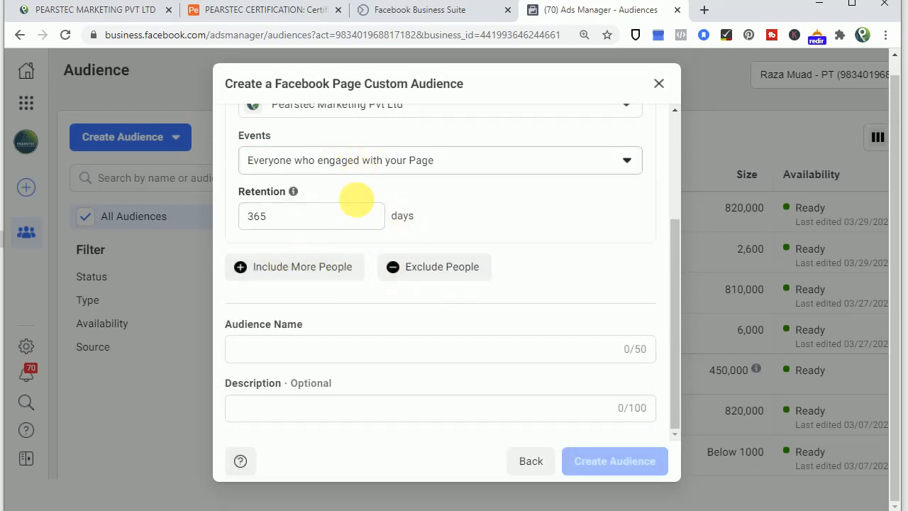
# Step: Set the retention of the page engagement criterion to 120 days
pyautogui.scroll(1, 354, 245)
pyautogui.moveTo(245, 286); pyautogui.dragTo(317, 287)
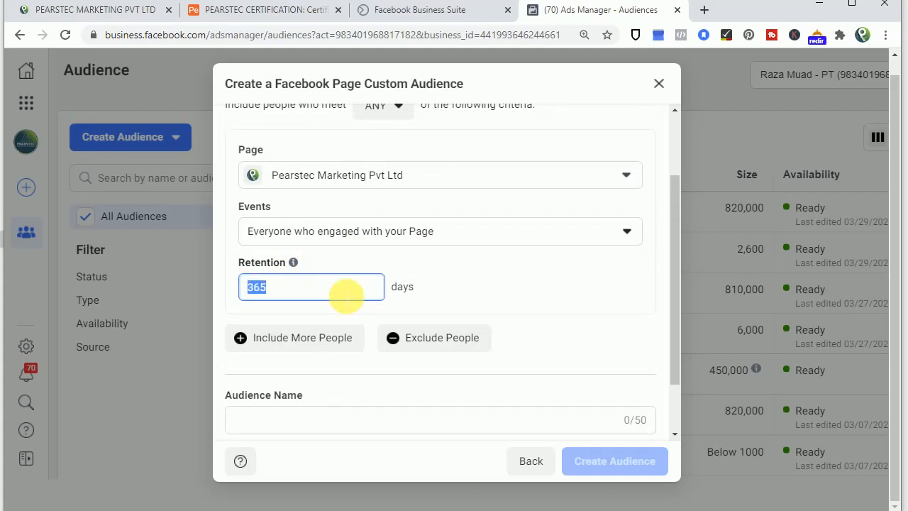
pyautogui.write('120')
pyautogui.scroll(-1, 346, 295)
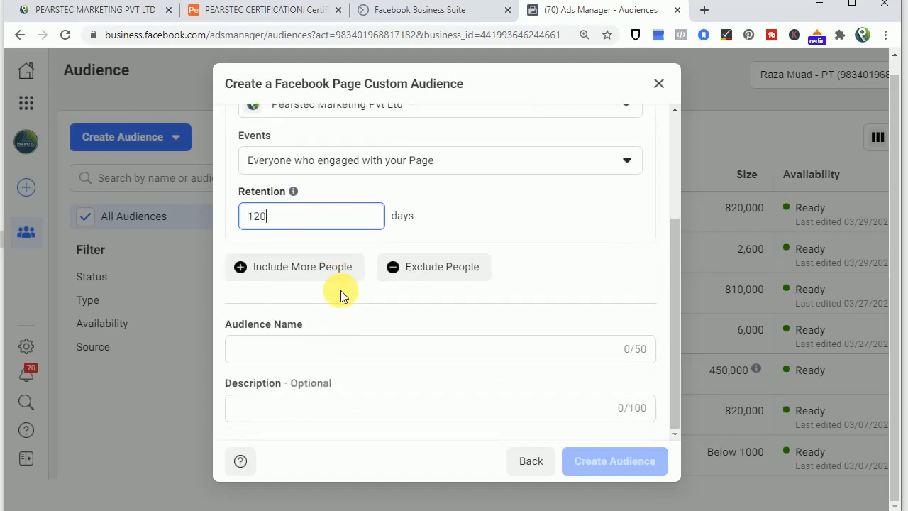
# Step: Include more people with a second criterion for the same page, using the event "People who sent a message to your Page"
pyautogui.scroll(1, 341, 289)
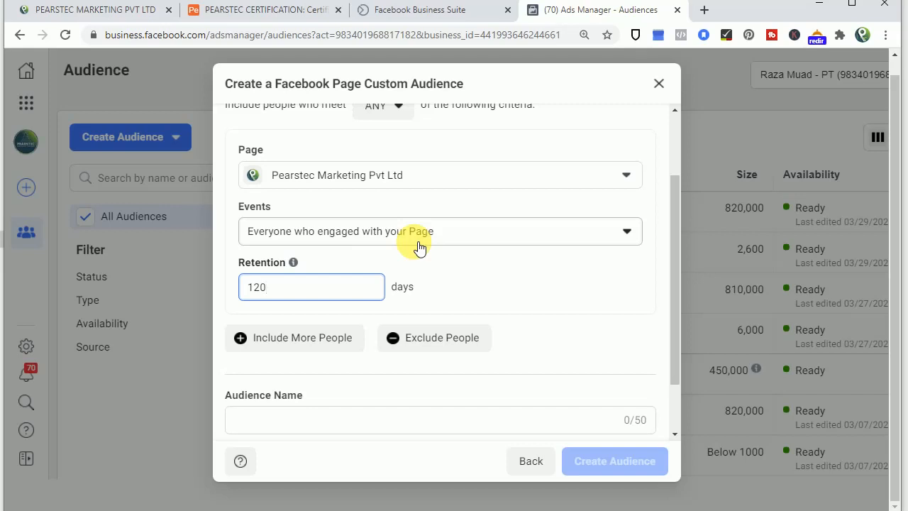
pyautogui.scroll(-1, 419, 246)
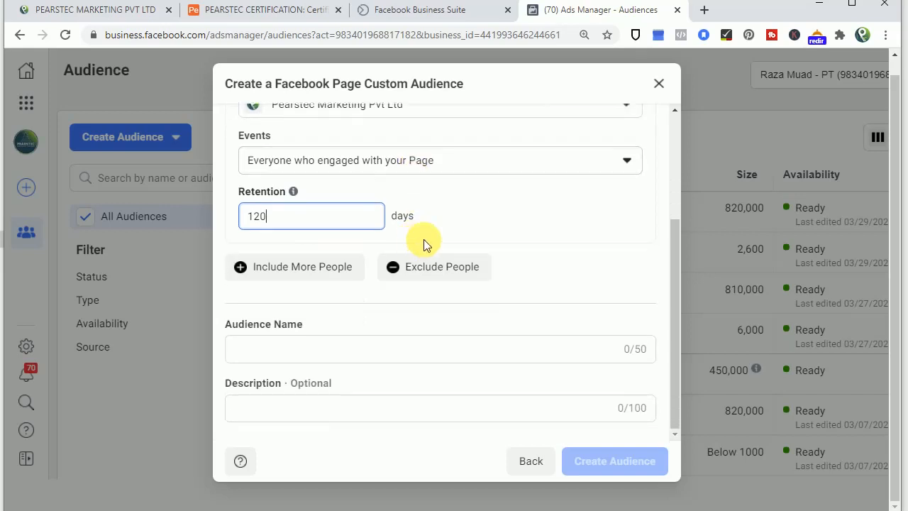
pyautogui.click(289, 270)
pyautogui.scroll(-2, 305, 284)
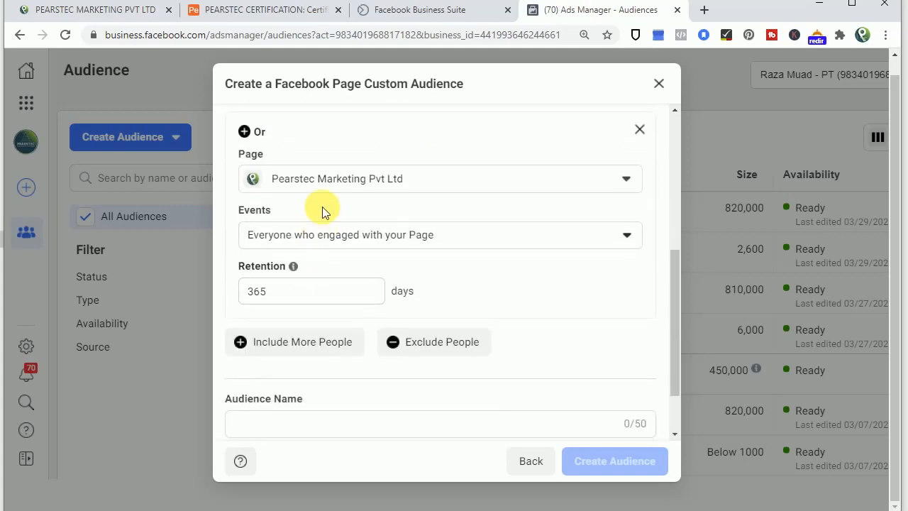
pyautogui.click(324, 180)
pyautogui.scroll(-3, 312, 319)
pyautogui.scroll(3, 312, 340)
pyautogui.click(366, 146)
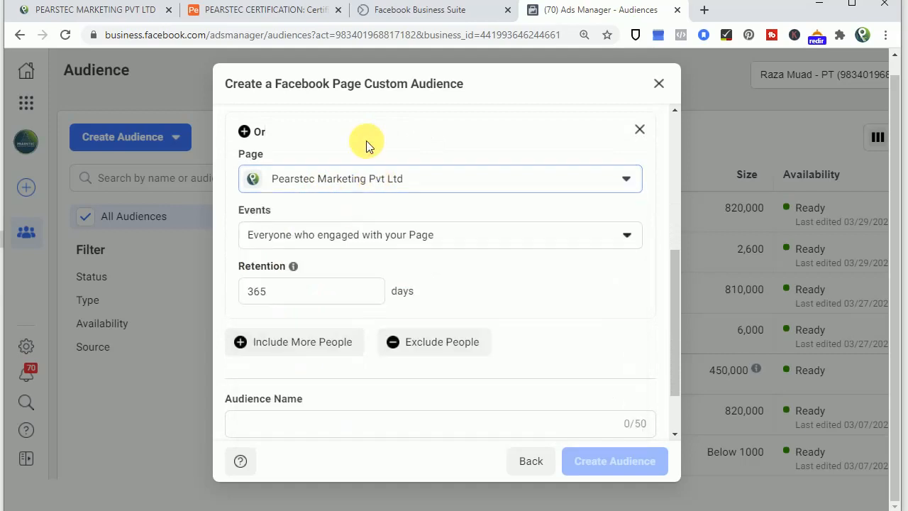
pyautogui.click(371, 238)
pyautogui.scroll(-1, 376, 390)
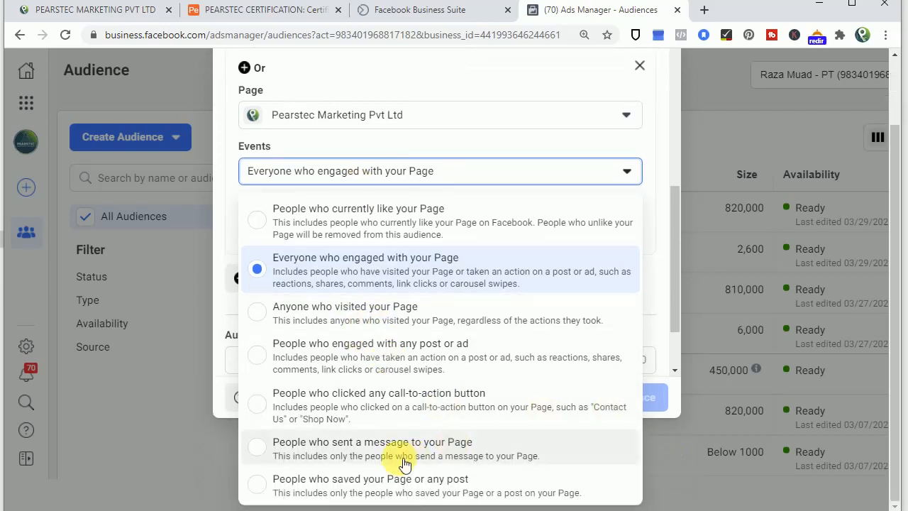
pyautogui.click(302, 457)
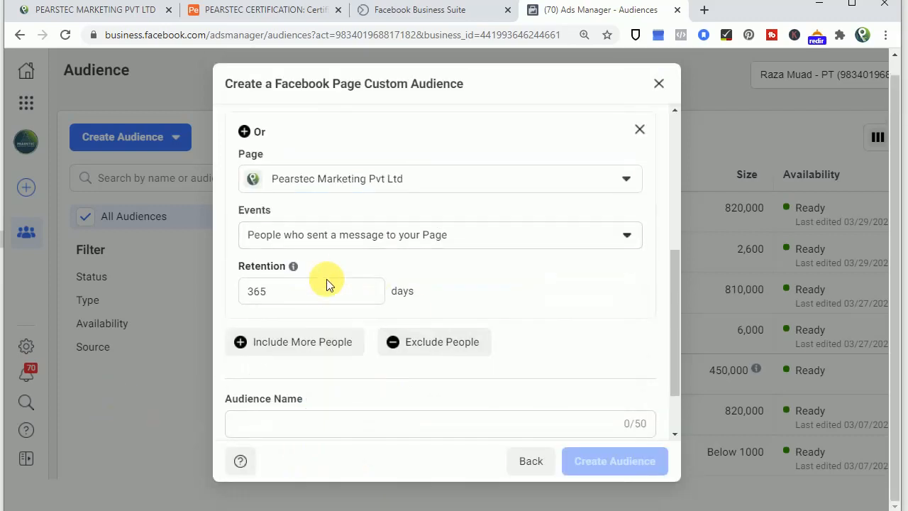
# Step: Set the retention of the message senders criterion to 120 days
pyautogui.moveTo(314, 296); pyautogui.dragTo(210, 300)
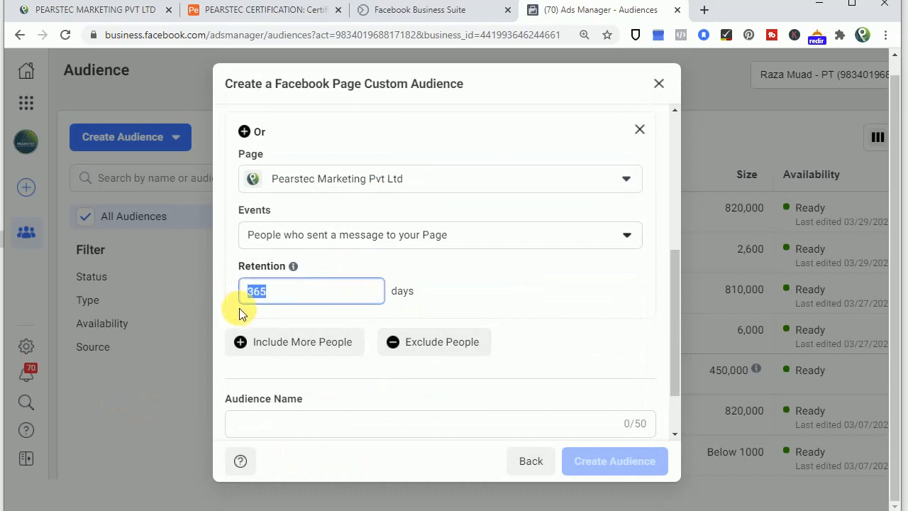
pyautogui.write('120')
pyautogui.click(479, 293)
pyautogui.scroll(-1, 467, 298)
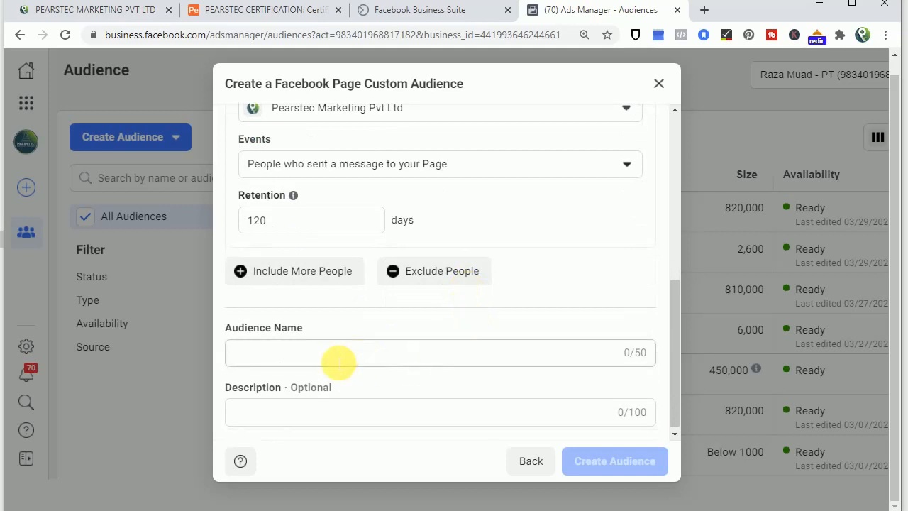
# Step: Name the custom audience "MSG + ENG 120 PEARSTEC"
pyautogui.click(317, 363)
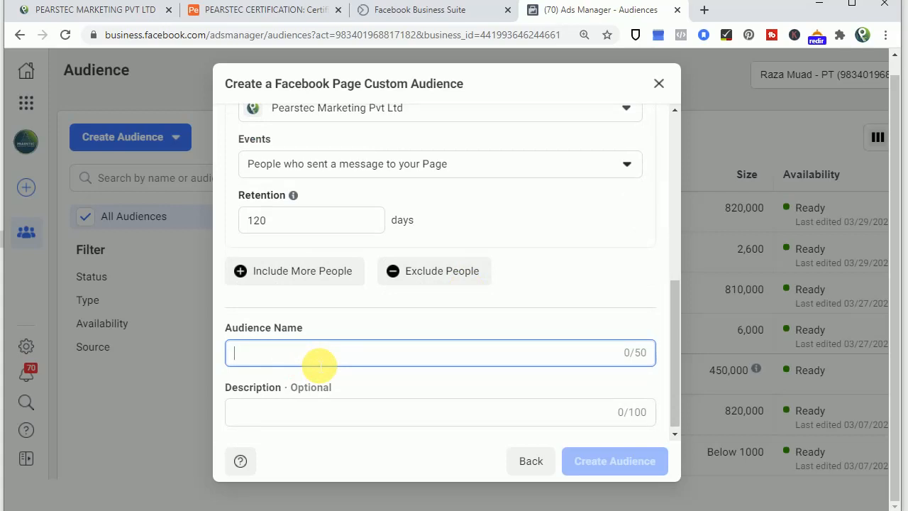
pyautogui.write('MSG +')
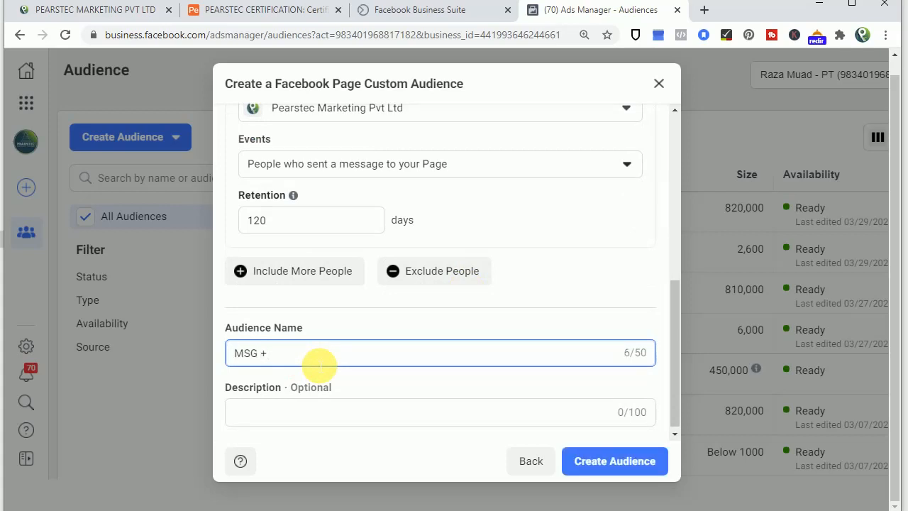
pyautogui.write(' ENG')
pyautogui.press('Delete')
pyautogui.press('Delete')
pyautogui.write('120 PEARSTEC')
# Step: Add the description "TESTING FOR THE VIDEO" and create the custom audience
pyautogui.click(297, 413)
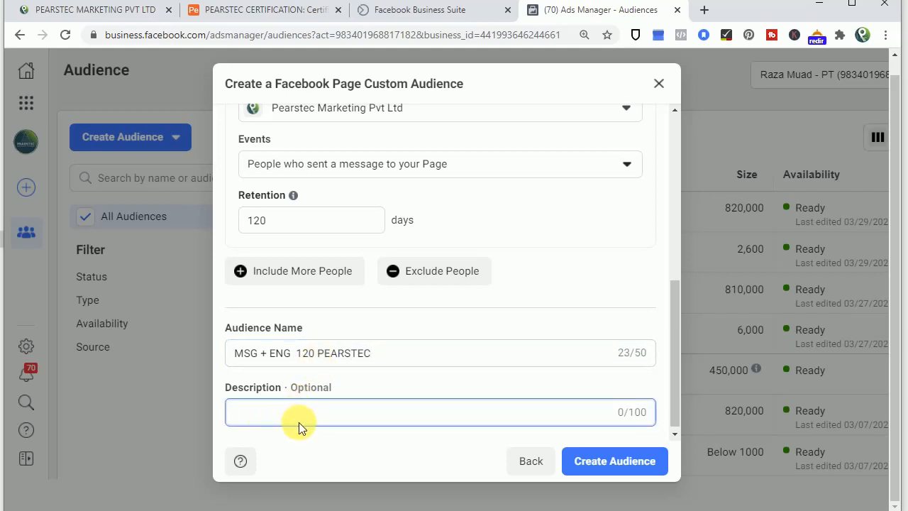
pyautogui.write('TESTING FOR THE VIDEO')
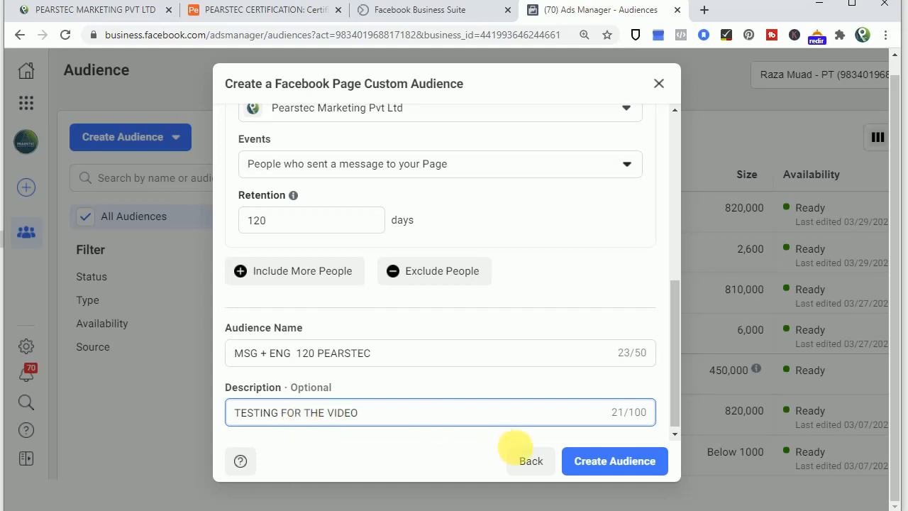
pyautogui.click(608, 462)
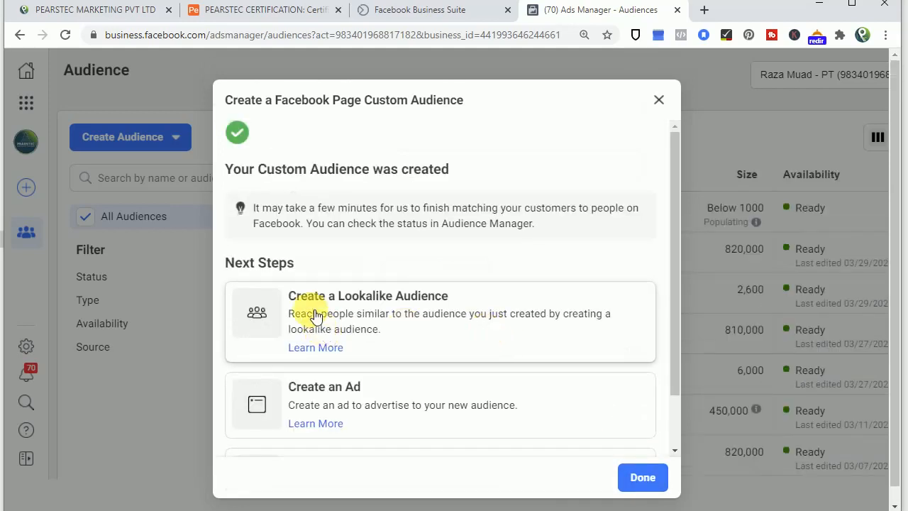
# Step: Start creating a lookalike audience with the new custom audience "MSG + ENG 120 PEARSTEC" as its source
pyautogui.click(388, 321)
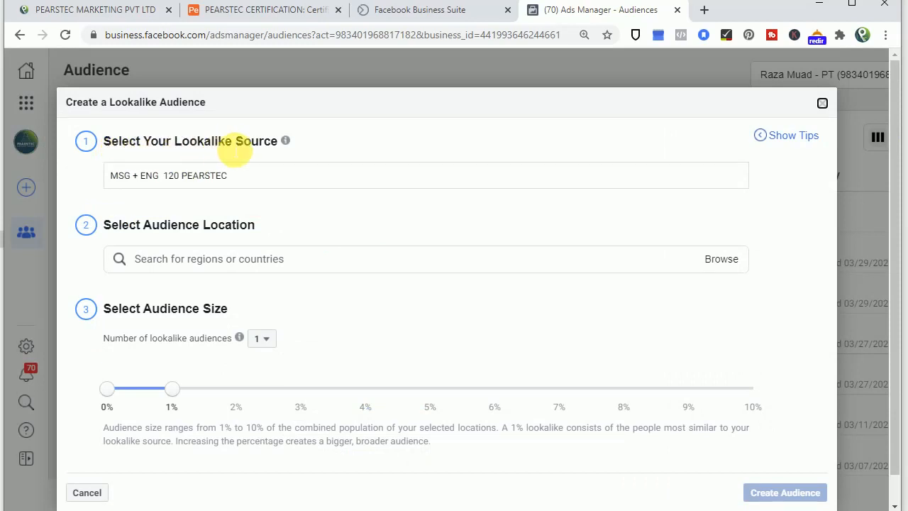
pyautogui.moveTo(245, 178); pyautogui.dragTo(110, 176)
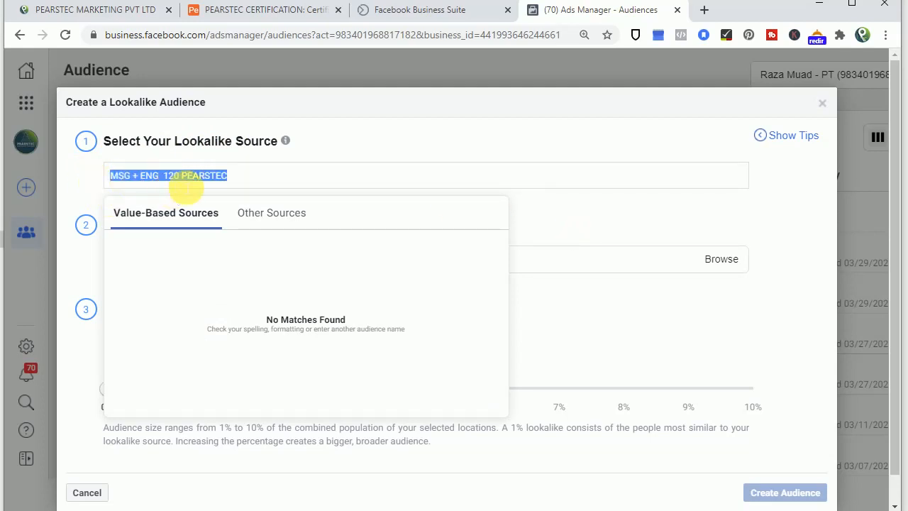
pyautogui.click(78, 183)
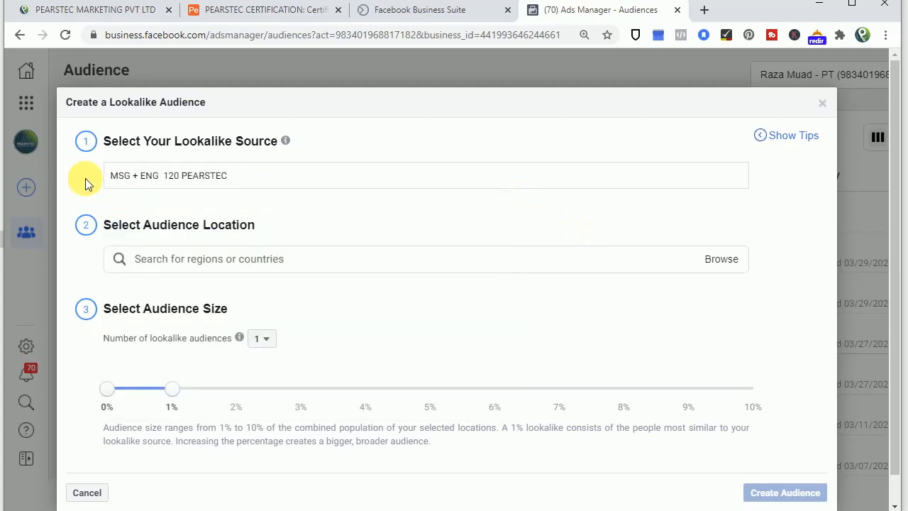
# Step: Set the lookalike audience's location to Sri Lanka
pyautogui.click(150, 258)
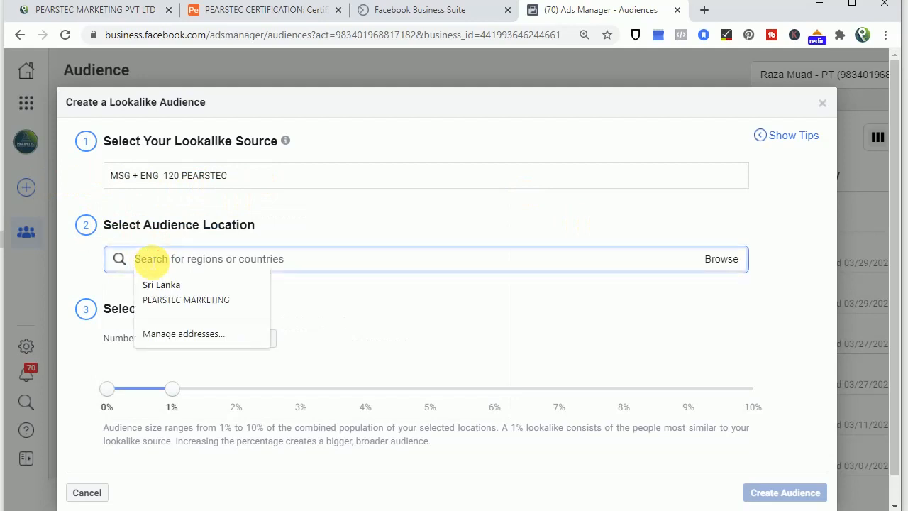
pyautogui.write('sri')
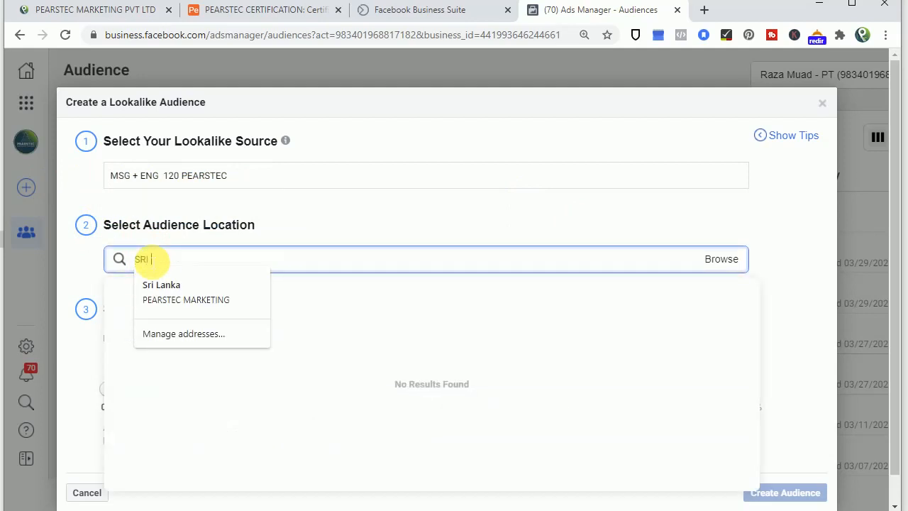
pyautogui.click(168, 291)
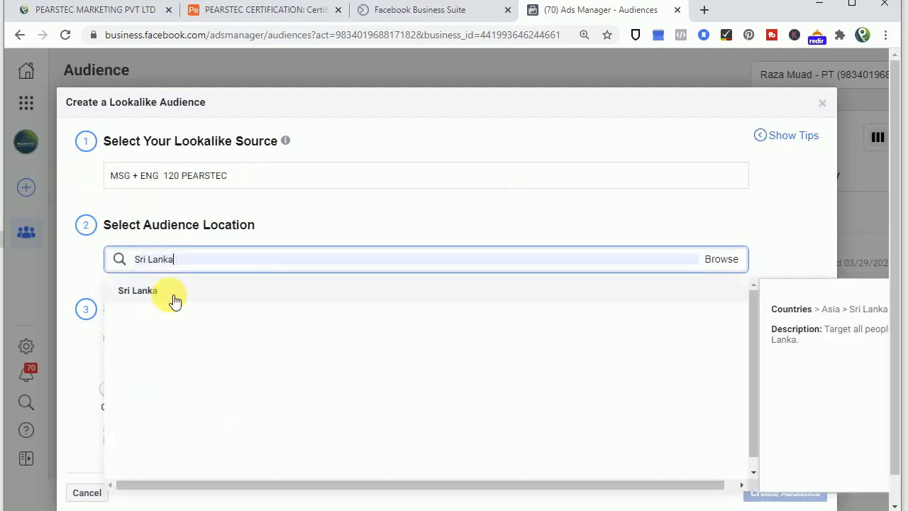
pyautogui.click(130, 300)
pyautogui.click(735, 327)
pyautogui.click(808, 307)
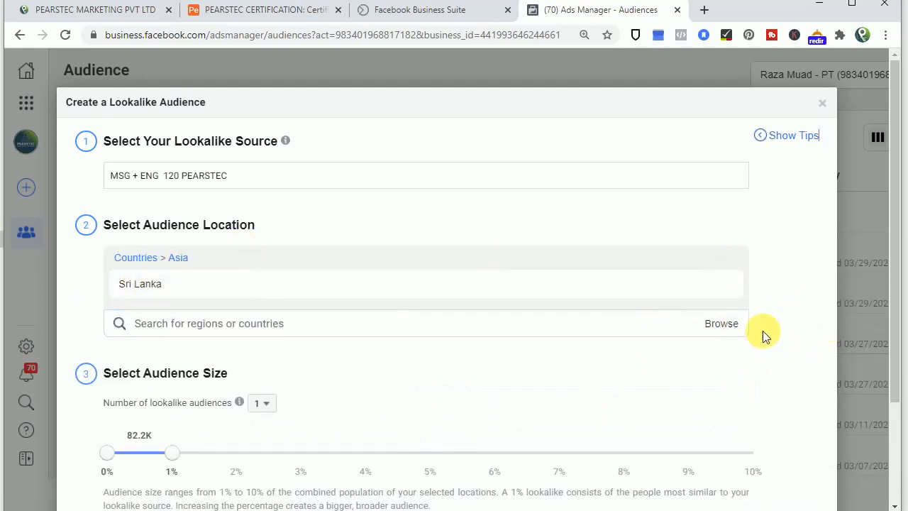
# Step: Set the lookalike audience size to 10% and create the audience
pyautogui.scroll(-3, 756, 330)
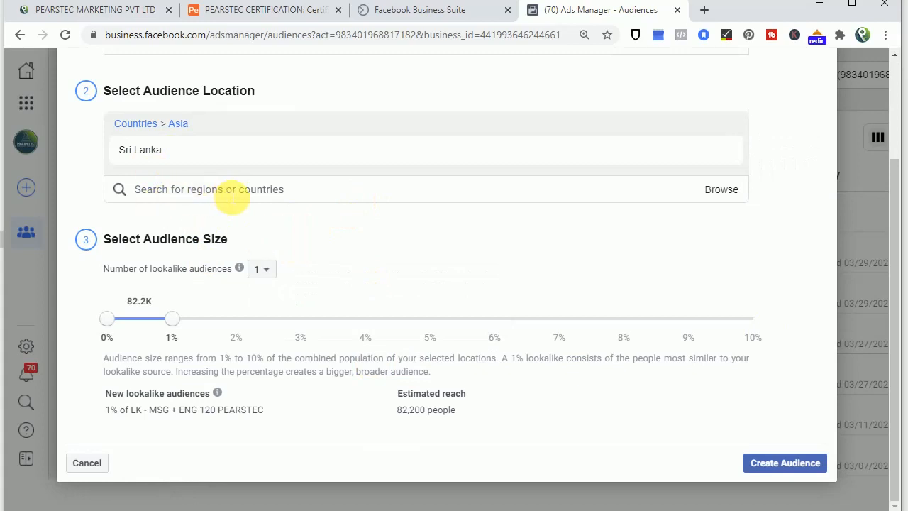
pyautogui.scroll(1, 225, 220)
pyautogui.scroll(3, 212, 241)
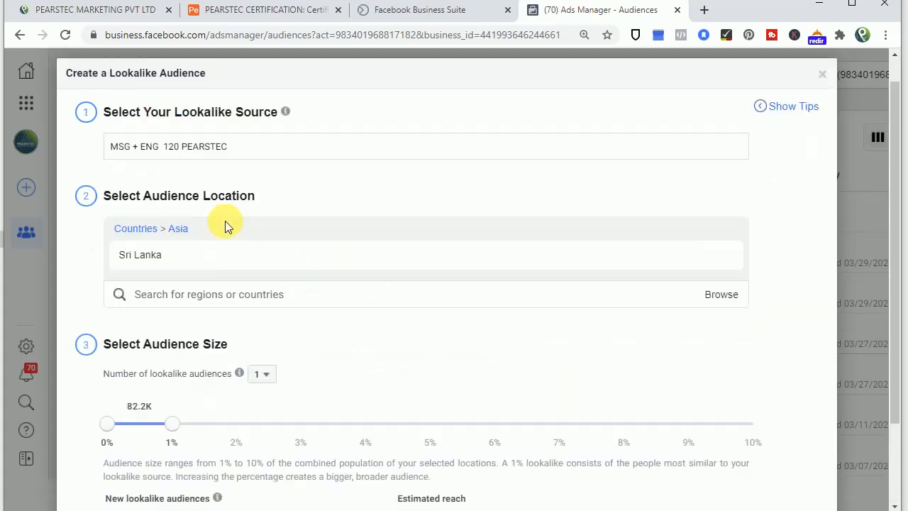
pyautogui.scroll(-3, 210, 256)
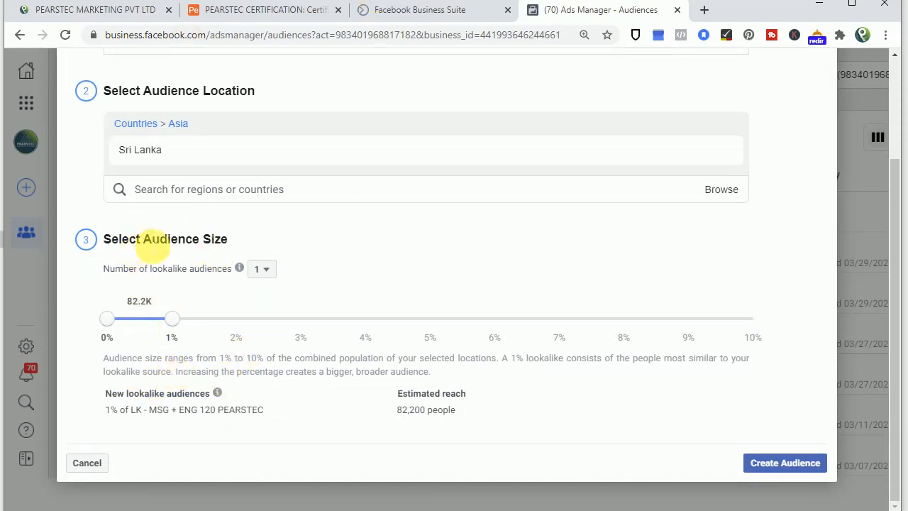
pyautogui.moveTo(178, 324); pyautogui.dragTo(774, 344)
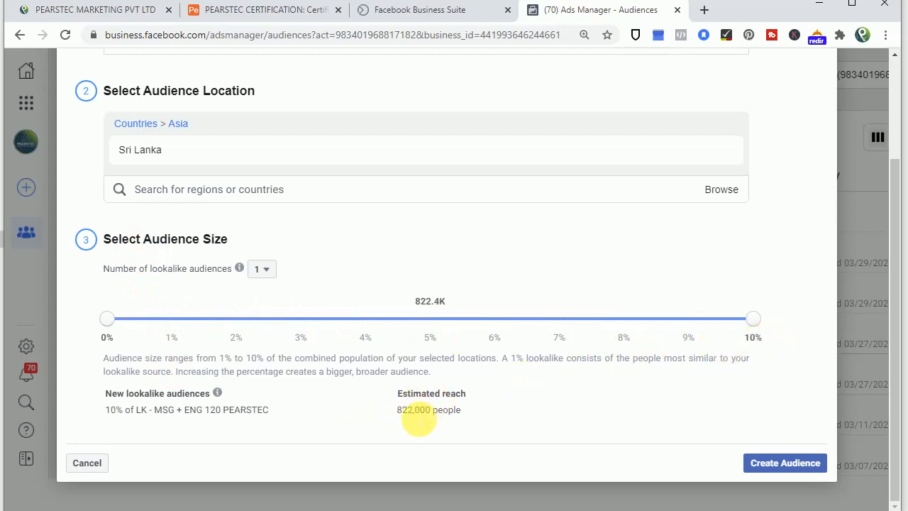
pyautogui.moveTo(397, 409); pyautogui.dragTo(442, 417)
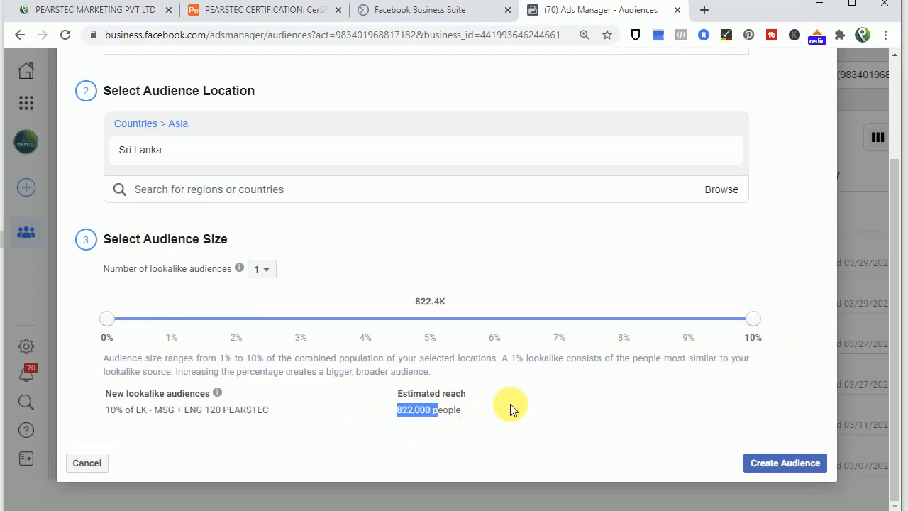
pyautogui.click(771, 465)
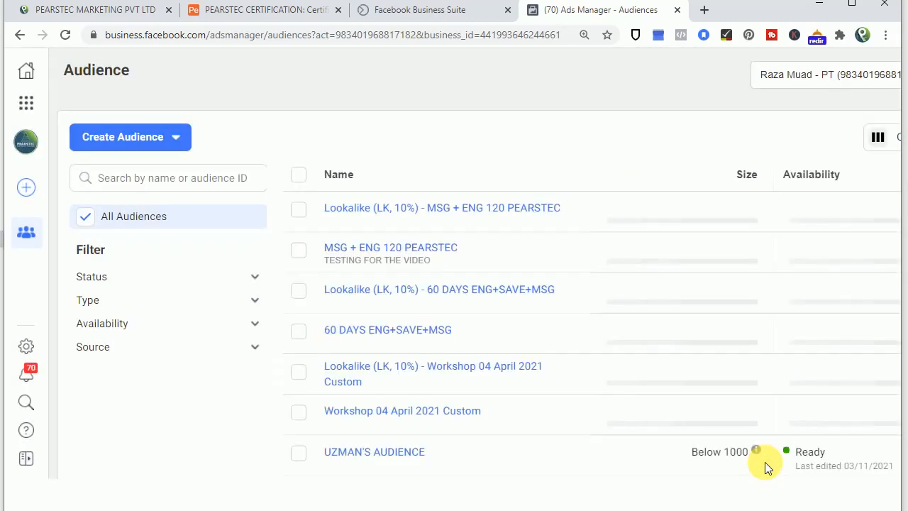
# Step: Capture the audience list as a screenshot region and mark in red the two new PEARSTEC audiences, with arrows and underlines at their sizes
pyautogui.press('Print')
pyautogui.moveTo(264, 134); pyautogui.dragTo(863, 502)
pyautogui.click(876, 372)
pyautogui.moveTo(325, 221)
pyautogui.mouseDown()
pyautogui.moveTo(365, 227)
pyautogui.moveTo(581, 209)
pyautogui.moveTo(330, 193)
pyautogui.moveTo(324, 213)
pyautogui.moveTo(425, 241)
pyautogui.moveTo(458, 269)
pyautogui.moveTo(307, 257)
pyautogui.moveTo(332, 241)
pyautogui.mouseUp()
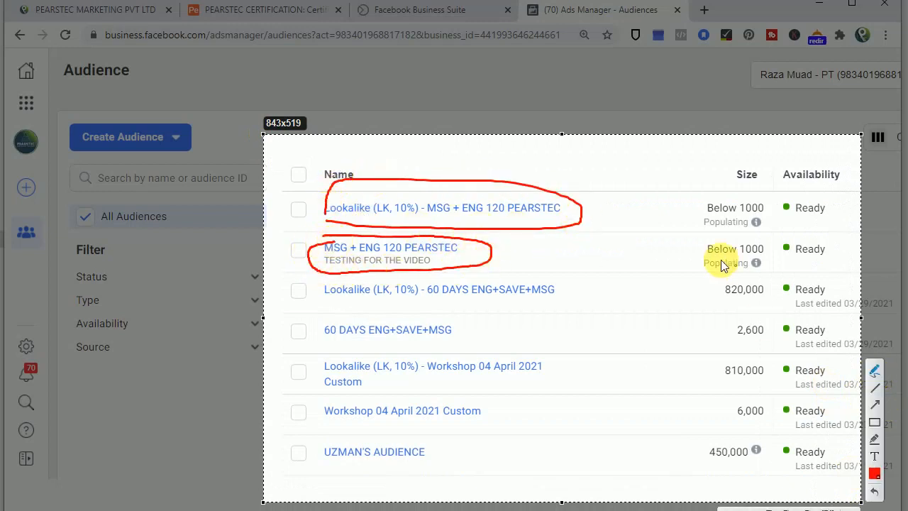
pyautogui.moveTo(511, 256); pyautogui.dragTo(654, 256)
pyautogui.moveTo(600, 217)
pyautogui.mouseDown()
pyautogui.moveTo(699, 214)
pyautogui.moveTo(679, 220)
pyautogui.moveTo(677, 208)
pyautogui.mouseUp()
pyautogui.moveTo(703, 250)
pyautogui.mouseDown()
pyautogui.moveTo(678, 264)
pyautogui.moveTo(782, 280)
pyautogui.mouseUp()
pyautogui.moveTo(700, 234); pyautogui.dragTo(756, 234)
pyautogui.moveTo(693, 172)
pyautogui.mouseDown()
pyautogui.moveTo(716, 183)
pyautogui.moveTo(729, 176)
pyautogui.mouseUp()
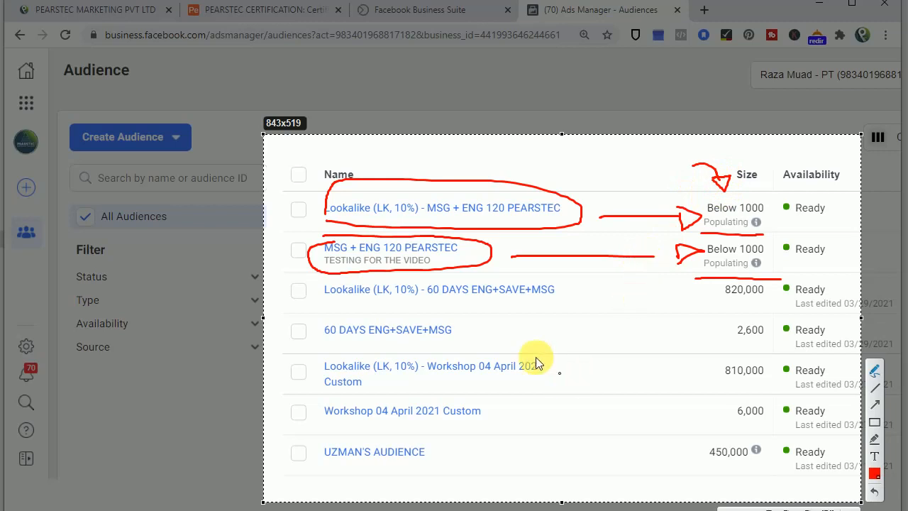
# Step: Mark the two "60 DAYS ENG+SAVE+MSG" audiences and circle their sizes in red, and close the screenshot overlay
pyautogui.moveTo(769, 326)
pyautogui.mouseDown()
pyautogui.moveTo(725, 334)
pyautogui.moveTo(766, 345)
pyautogui.moveTo(714, 288)
pyautogui.moveTo(723, 294)
pyautogui.mouseUp()
pyautogui.moveTo(585, 289); pyautogui.dragTo(644, 289)
pyautogui.moveTo(518, 332); pyautogui.dragTo(589, 332)
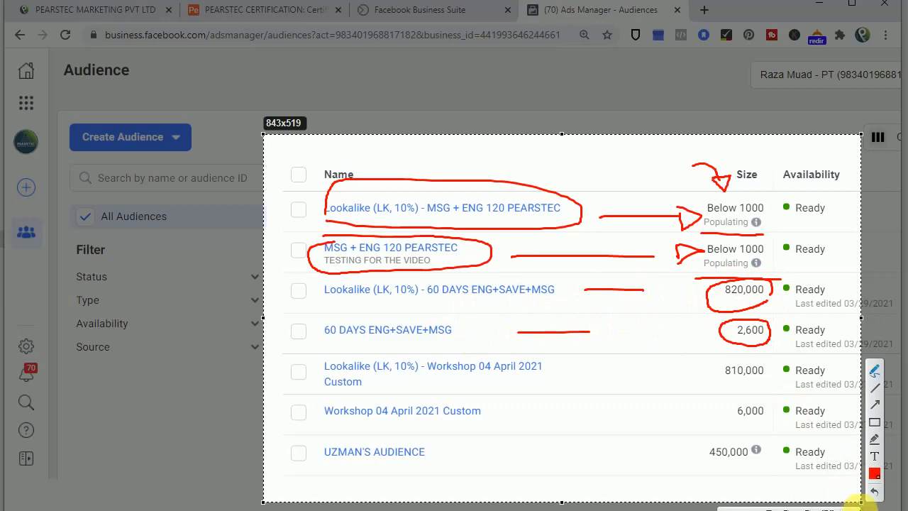
pyautogui.click(874, 493)
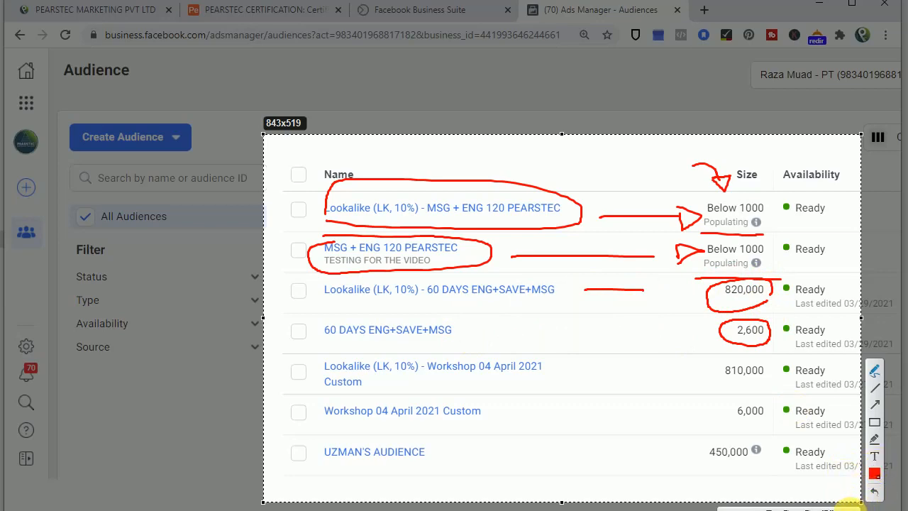
pyautogui.click(851, 509)
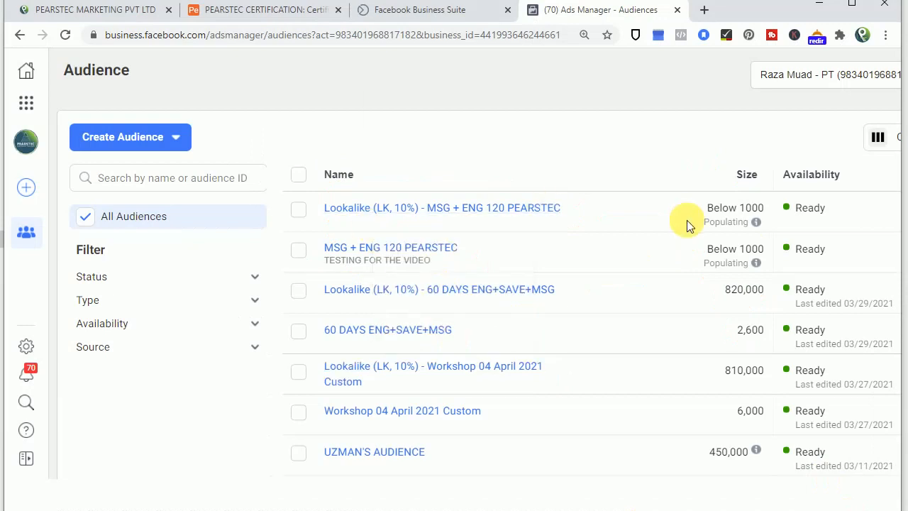
# Step: Check the detail summaries of the new custom audience and its 10% lookalike in the audience list
pyautogui.moveTo(441, 258)
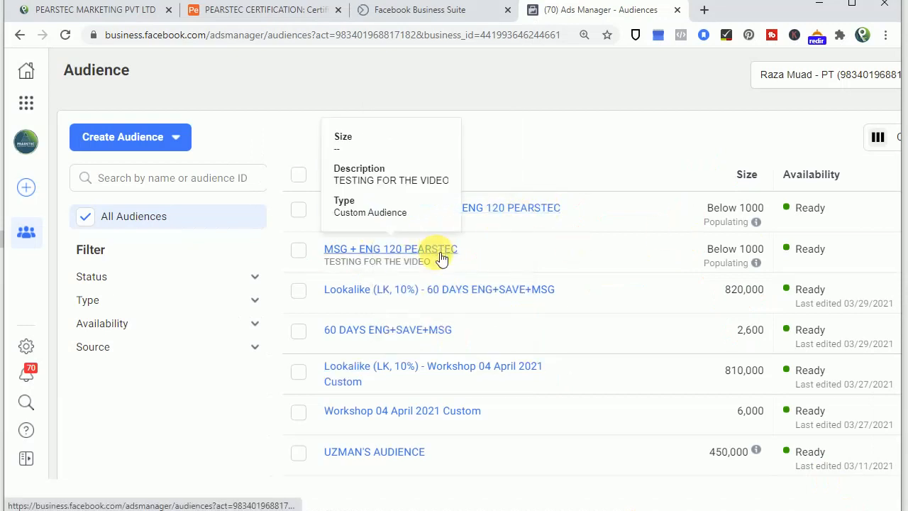
pyautogui.moveTo(516, 215)
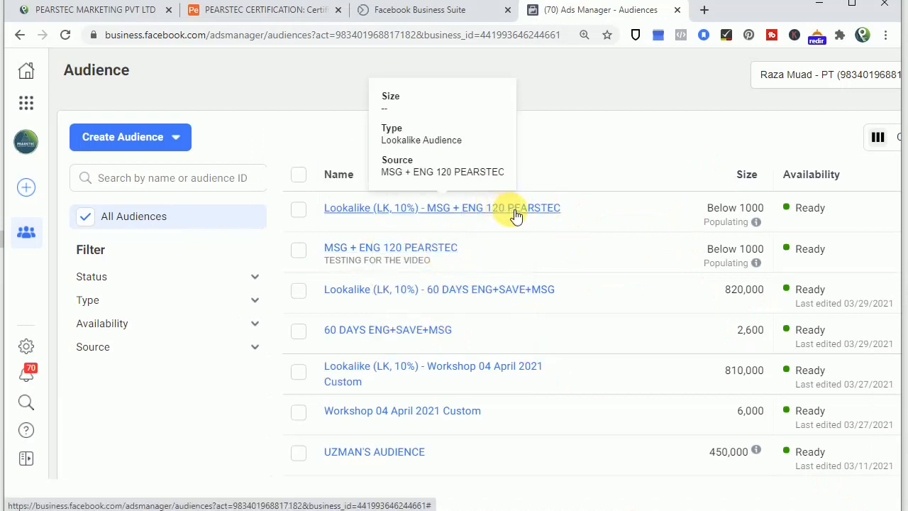